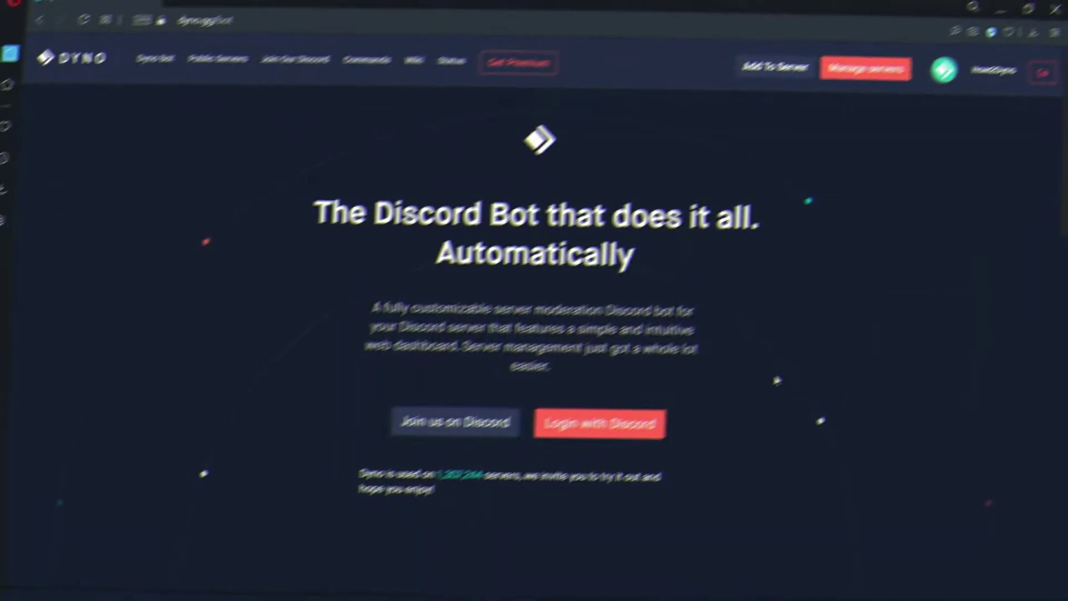
- Go to 'Manage servers' to view the How2Dyno account and its manageable servers
click(846, 85)
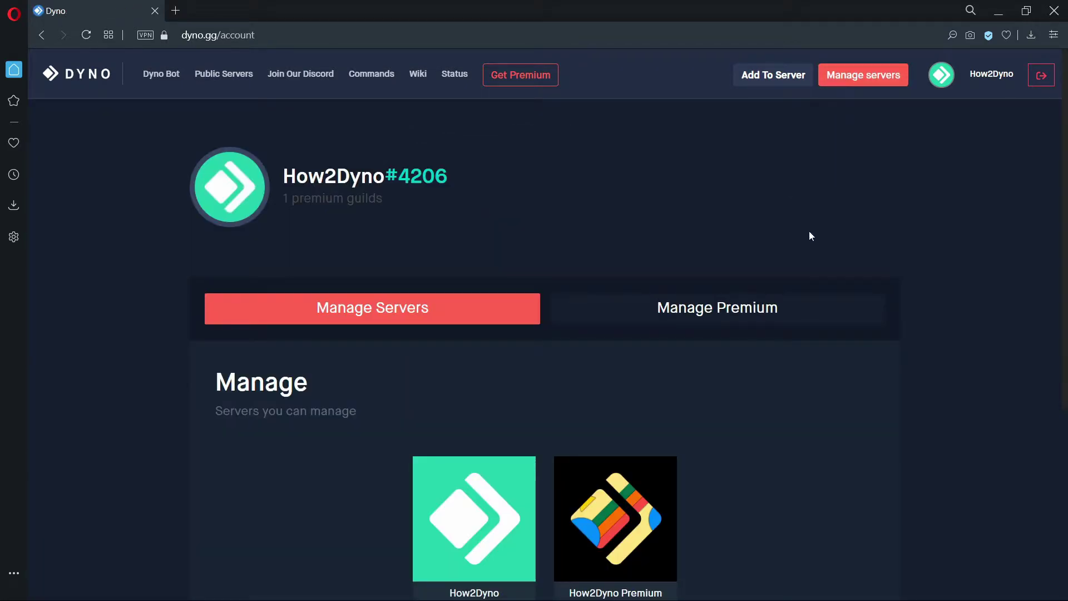
- Cancel the Dyno Premium 1x subscription from Manage Premium, confirming the cancellation
click(787, 301)
scroll(787, 296, down, 1)
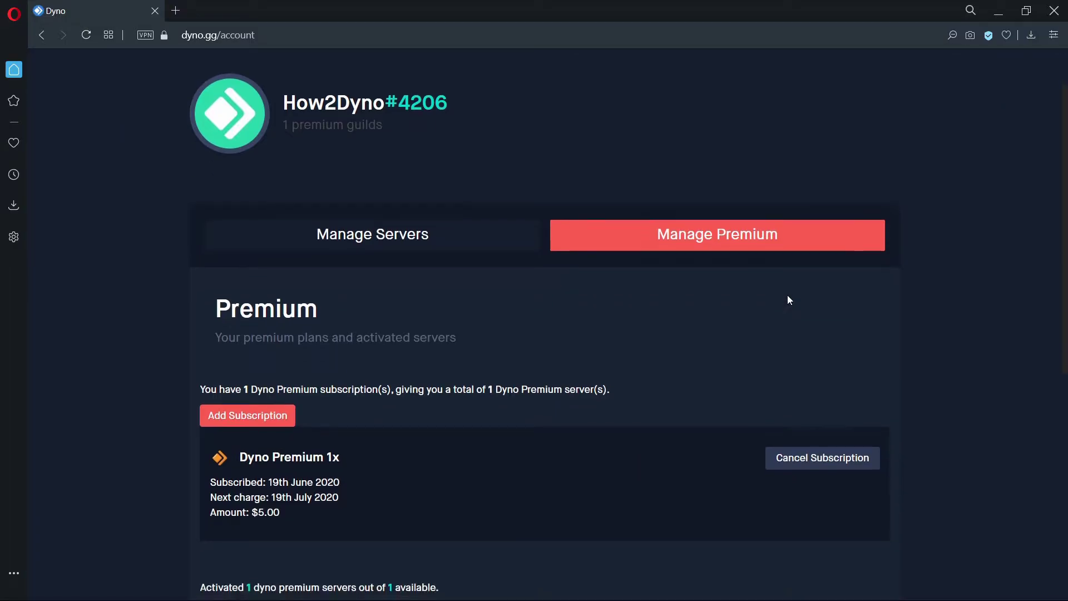
scroll(788, 299, down, 1)
scroll(789, 299, down, 1)
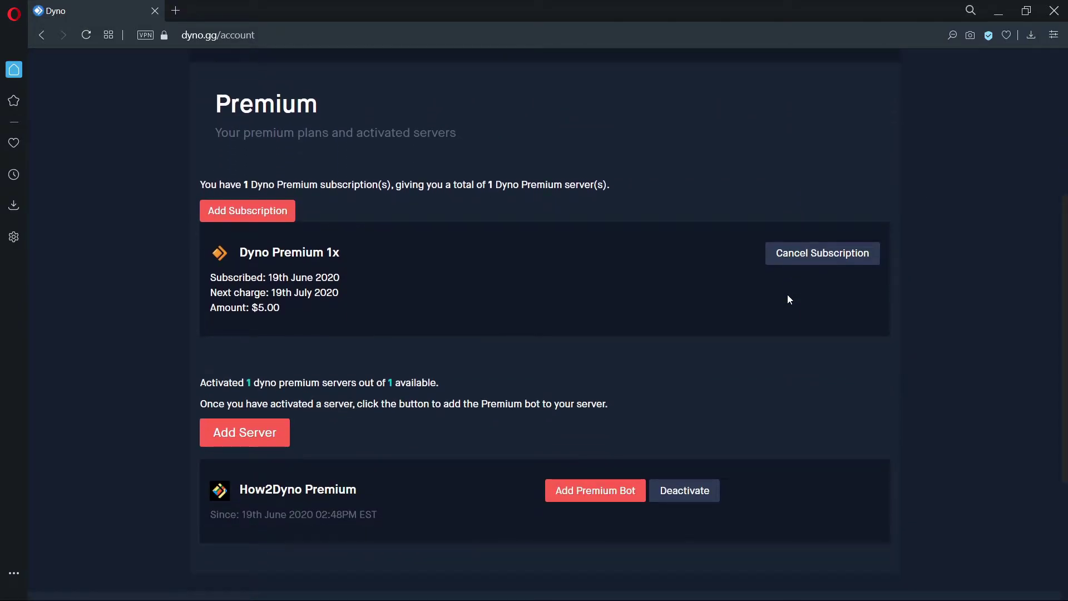
click(794, 261)
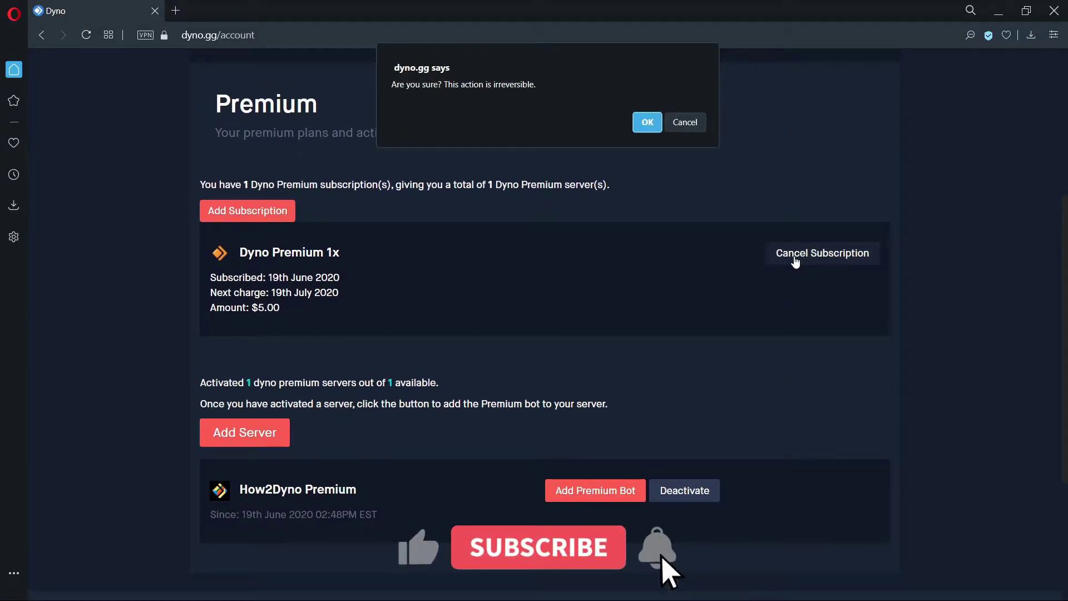
click(646, 120)
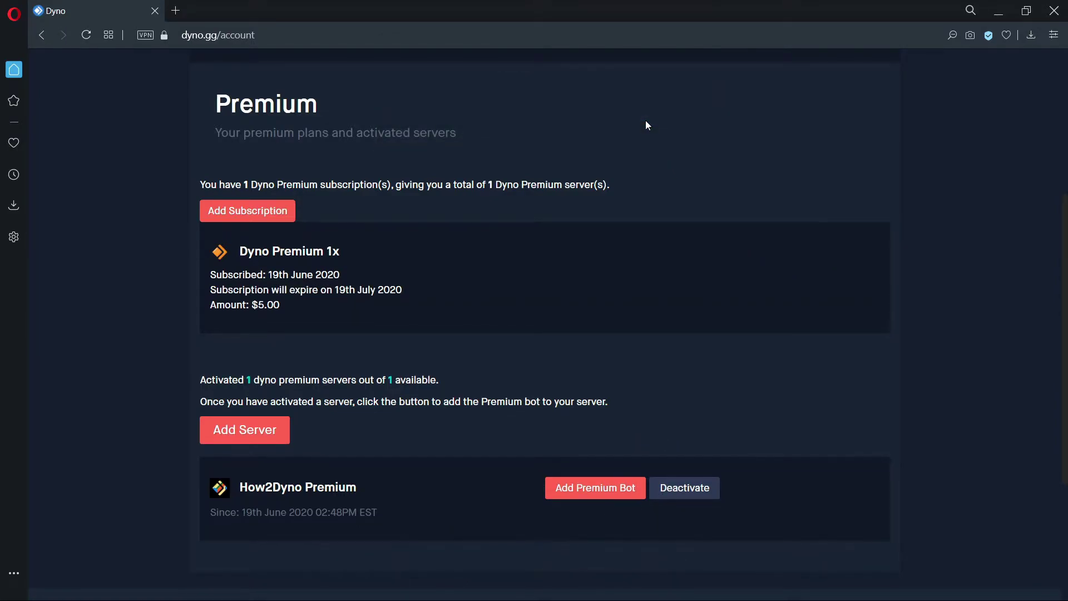
scroll(970, 266, down, 1)
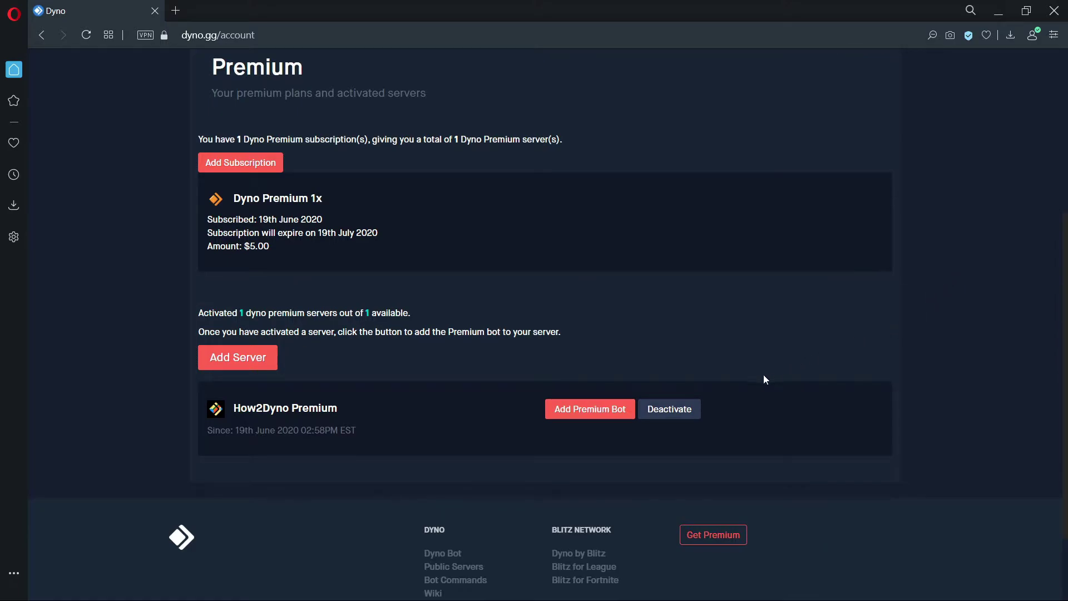
- Deactivate premium on the How2Dyno Premium server and confirm the warning
click(672, 410)
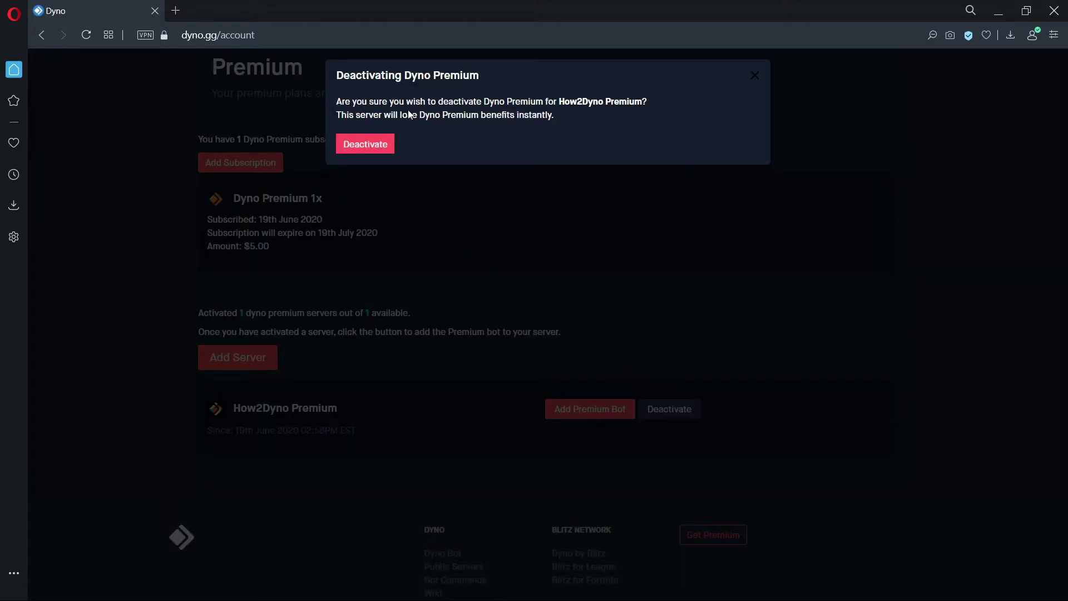
drag(339, 116, 540, 114)
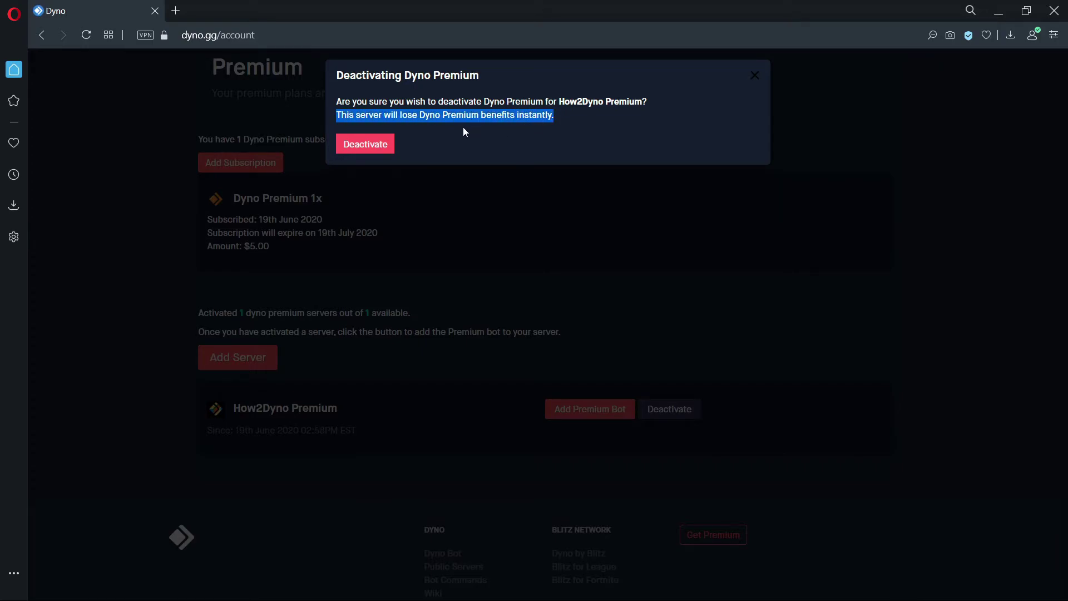
click(391, 141)
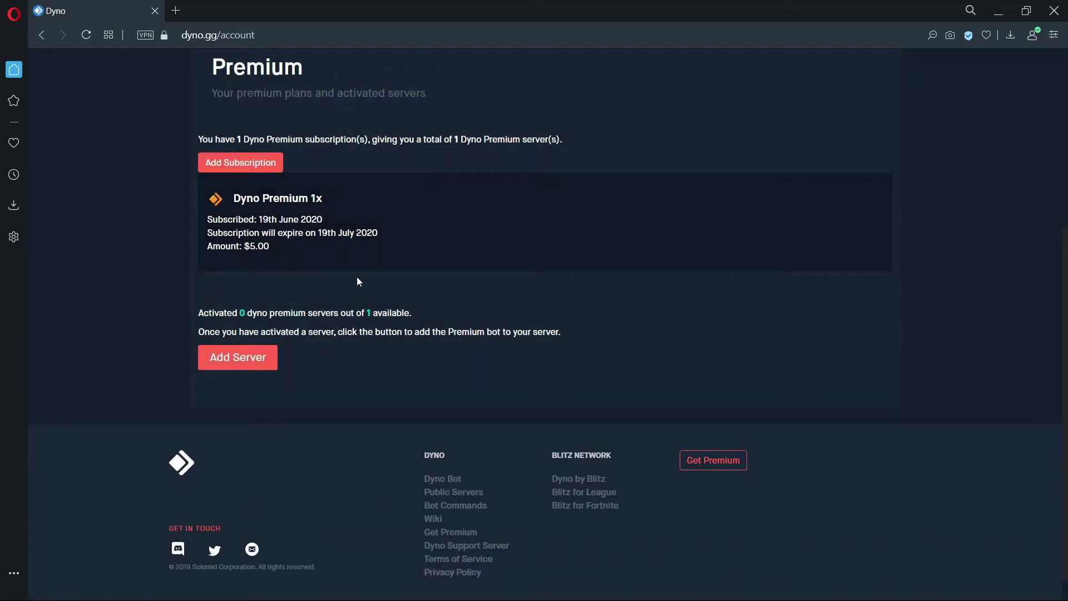
click(272, 359)
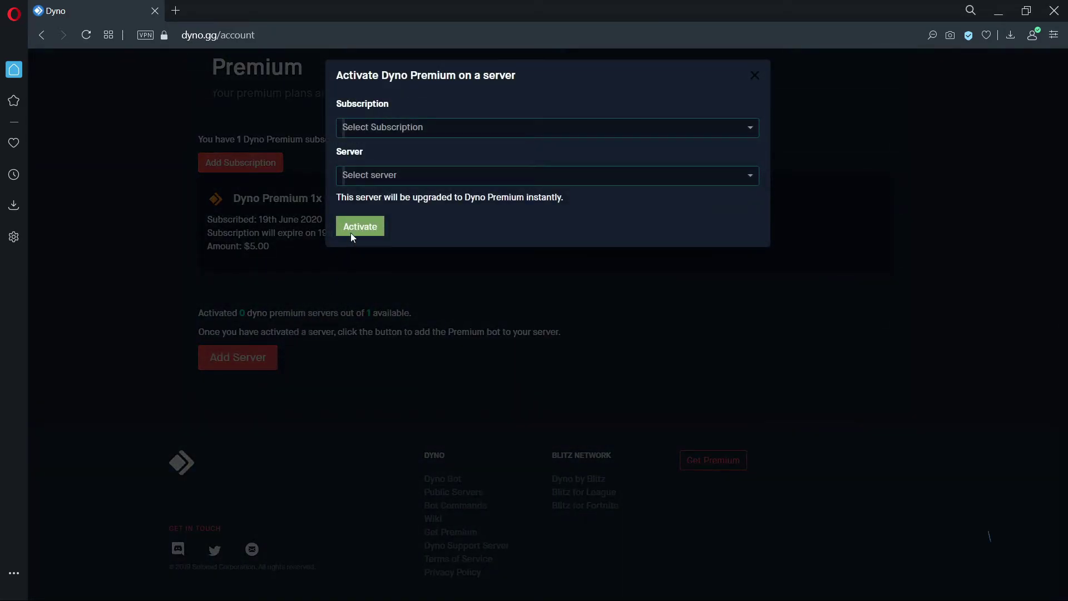
click(384, 131)
click(383, 148)
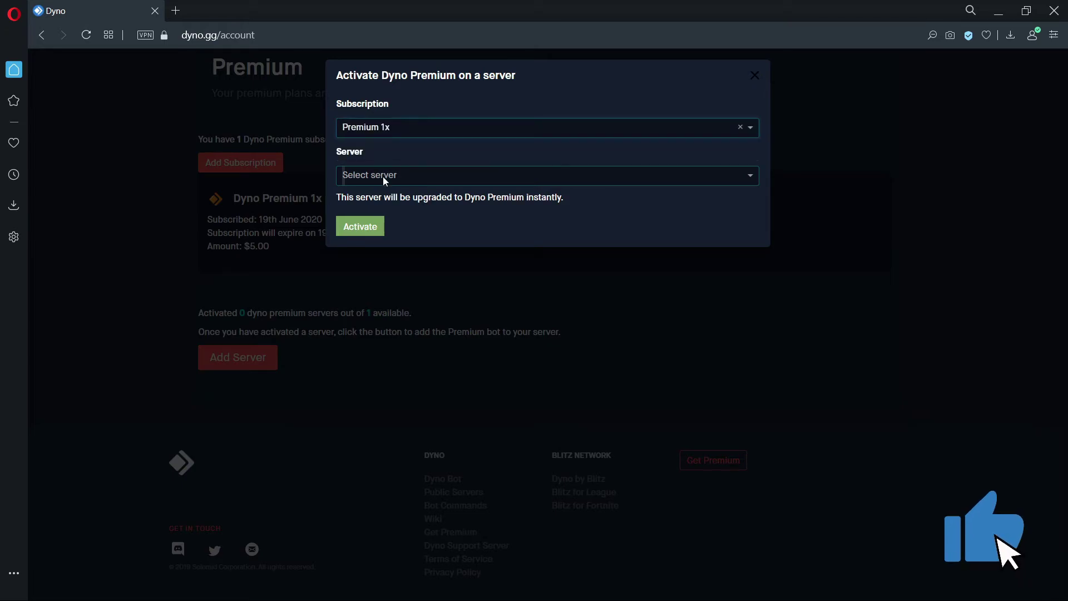
click(384, 180)
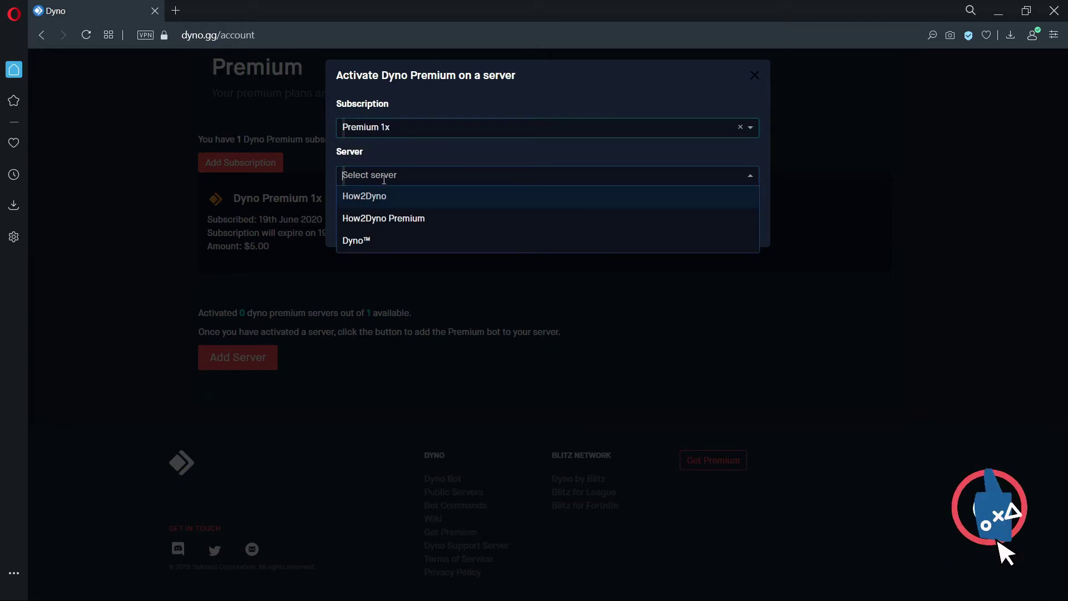
click(389, 219)
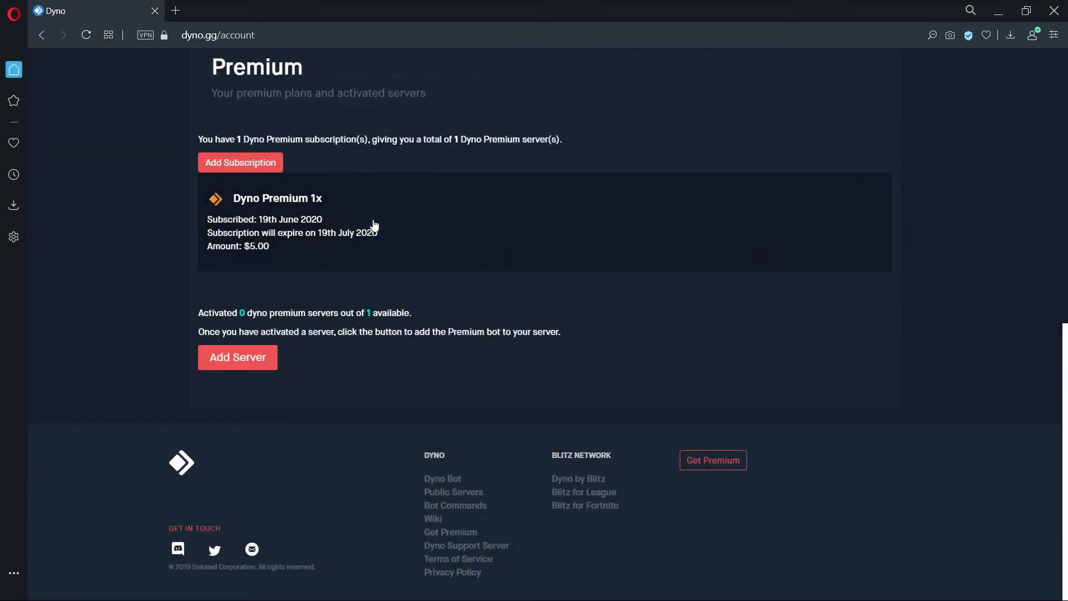